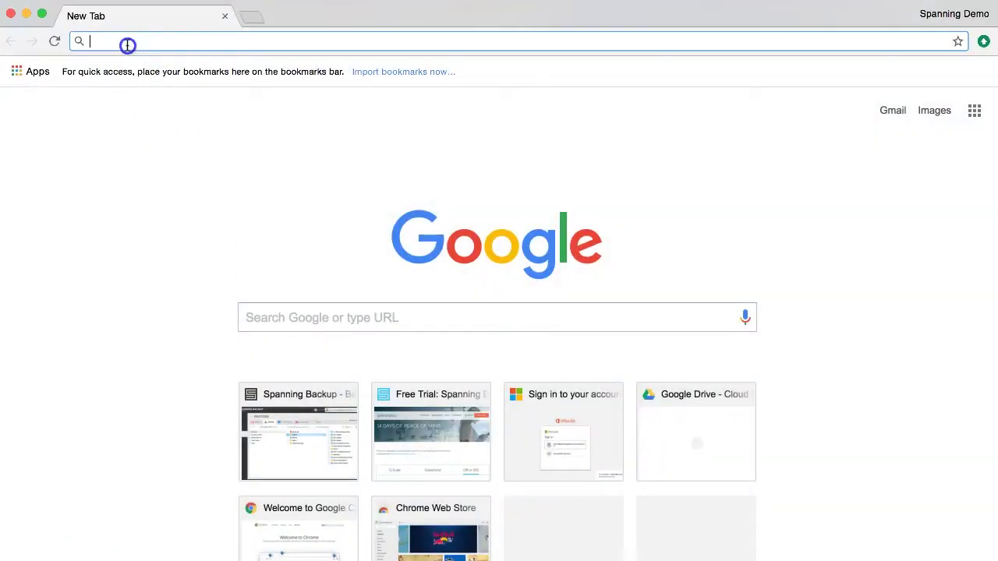
- Sign in to portal.office.com with the tenant's admin account
type("portal.office.com")
key("Return")
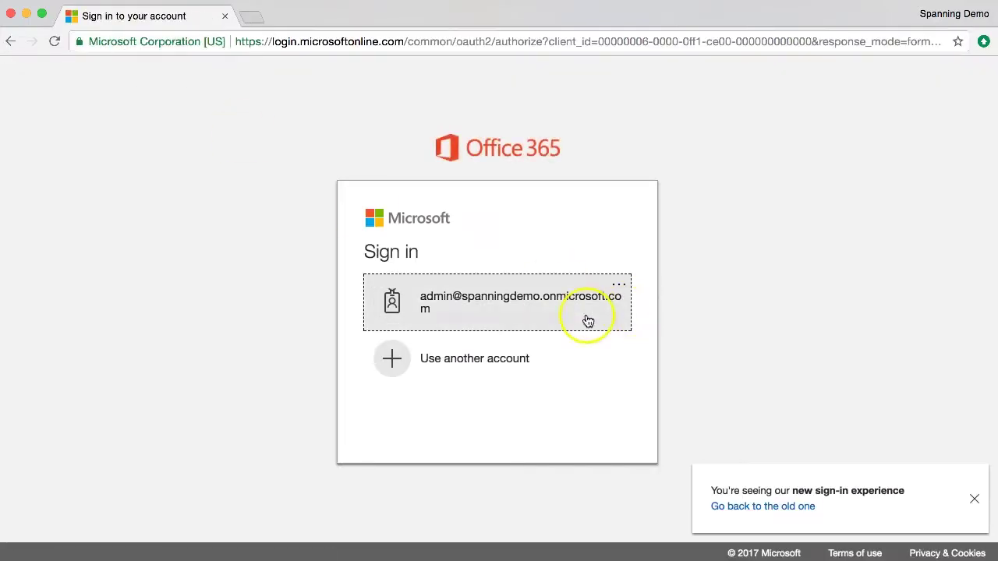
left_click(587, 321)
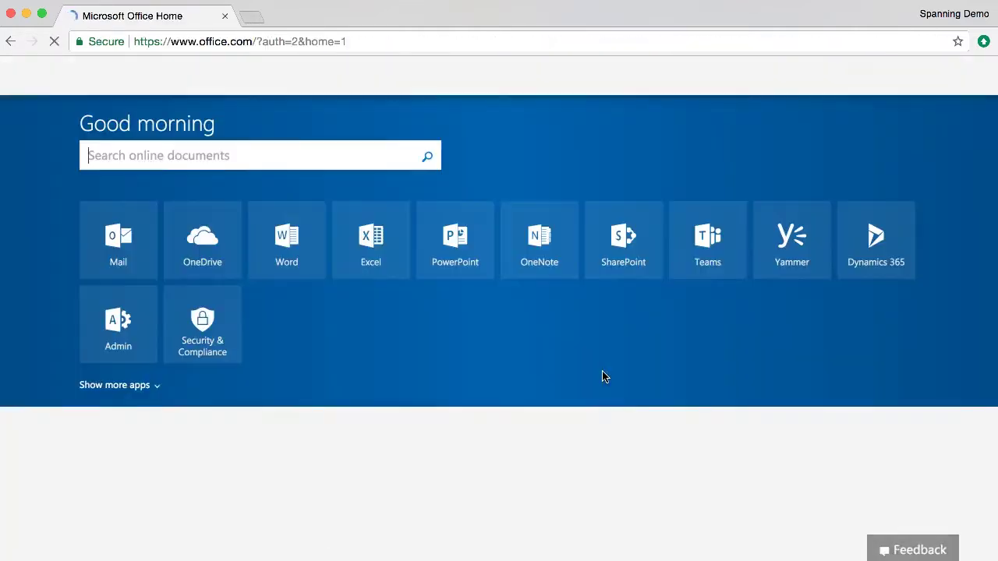
- Load the Spanning free-trial page in a new tab and choose the Office 365 trial
left_click(251, 18)
type("span")
key("Return")
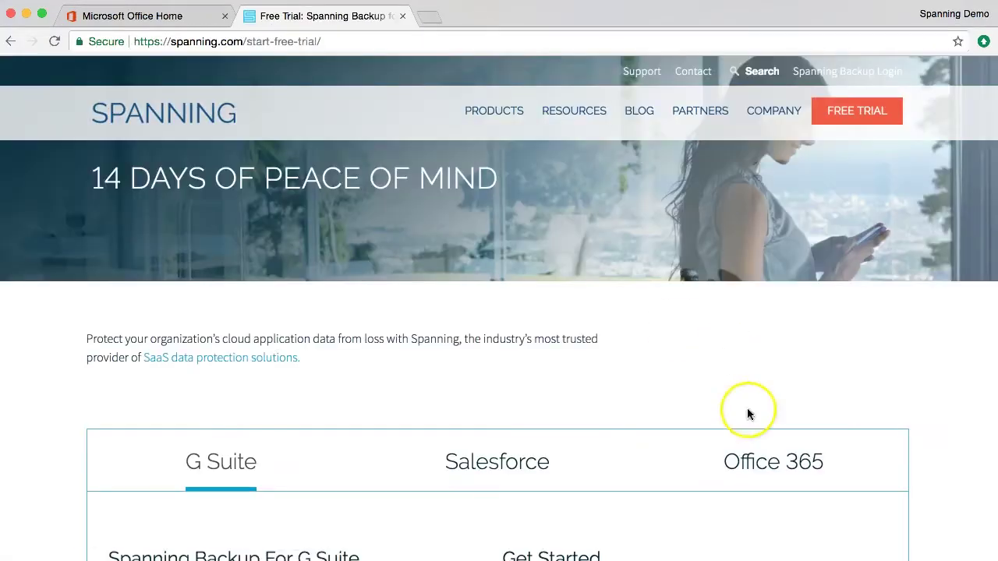
left_click(796, 464)
- Fill in the contact's first name, last name and e-mail address on the trial form
left_click(596, 368)
type("Dem")
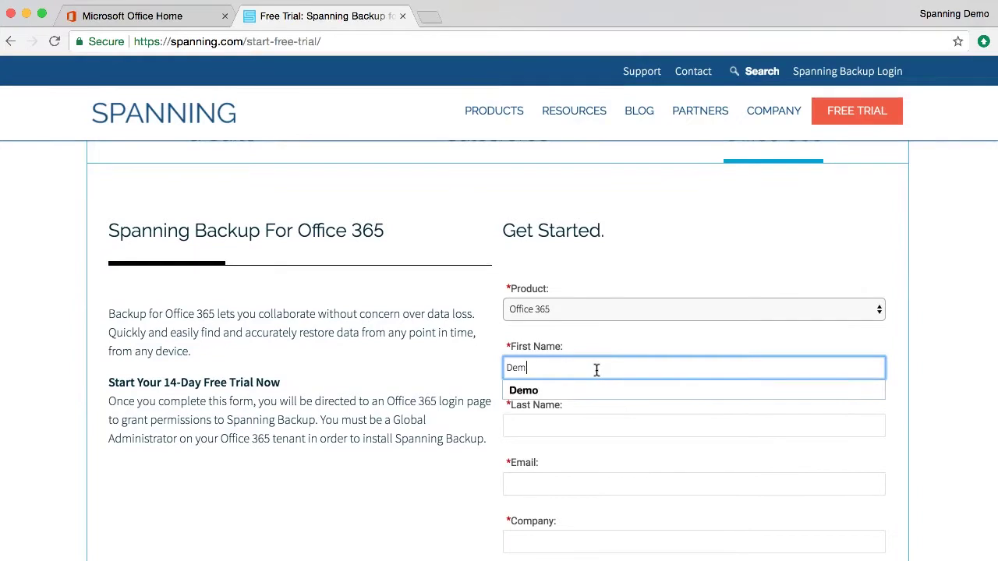
type("o")
key("Tab")
type("Admin")
key("Tab")
scroll(596, 369, "down", 1)
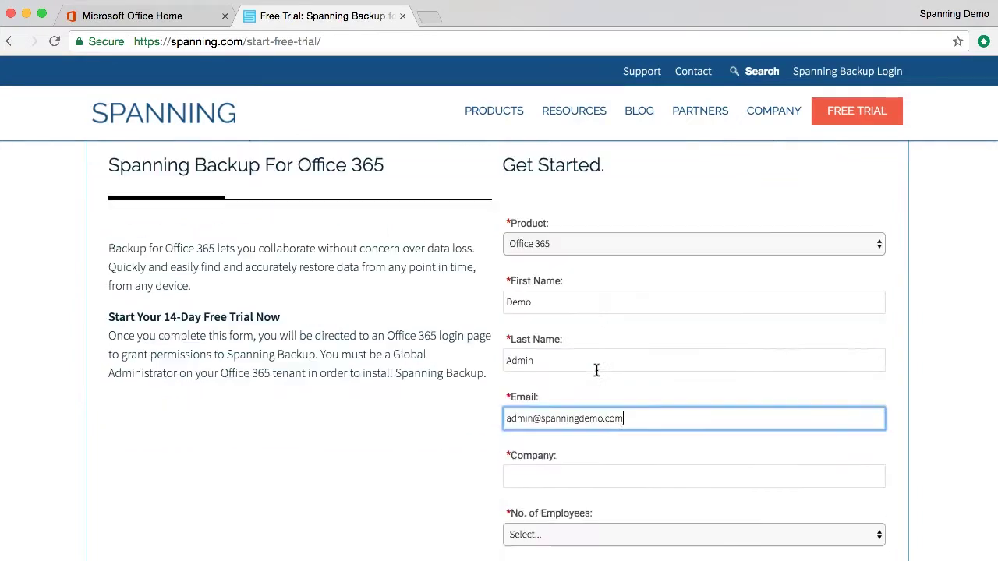
scroll(562, 355, "down", 2)
- Enter company Spanning Demo, 251-3000 employees, North America and a phone number, then submit
left_click(528, 350)
type("Spanning Demo")
scroll(551, 318, "down", 1)
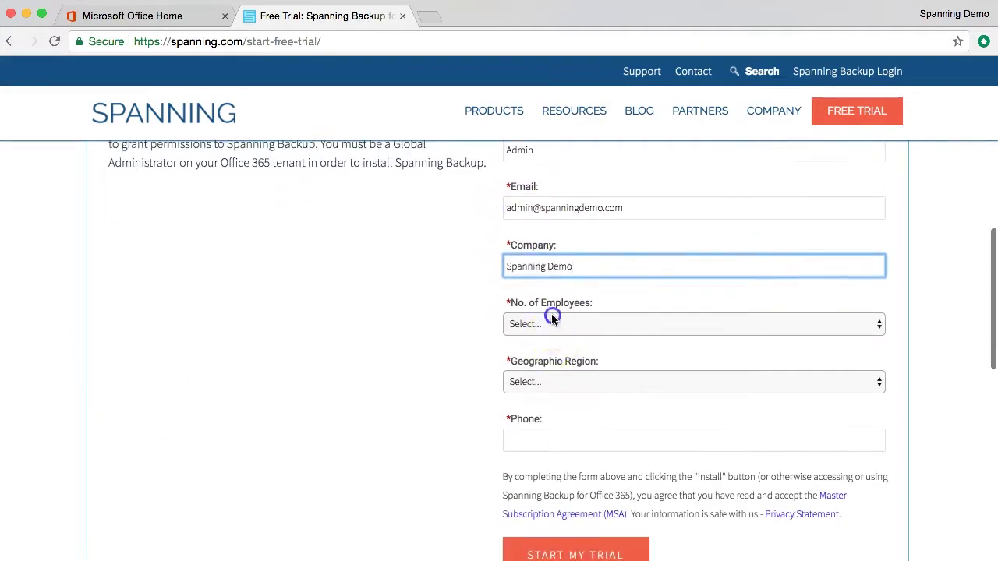
left_click(552, 322)
left_click(569, 352)
left_click(565, 382)
left_click(563, 395)
left_click(544, 442)
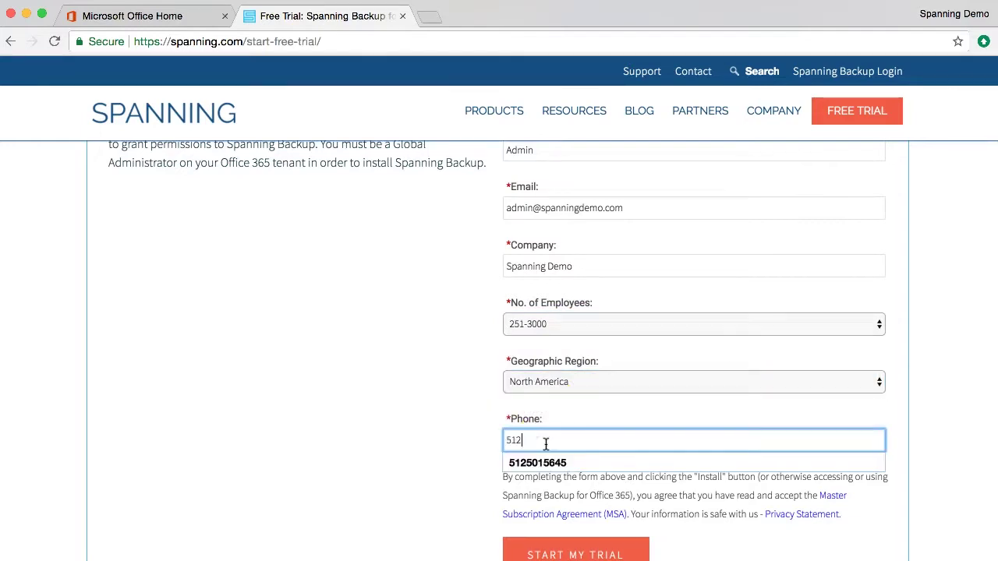
scroll(412, 448, "down", 3)
left_click(514, 420)
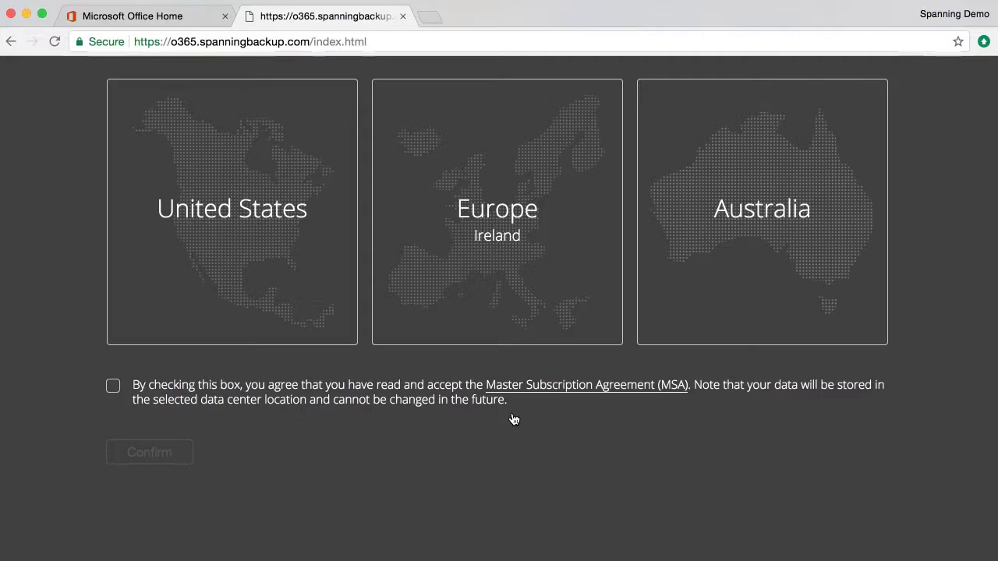
- Store data in the United States, accept the Master Subscription Agreement, confirm and pick the admin account
left_click(285, 295)
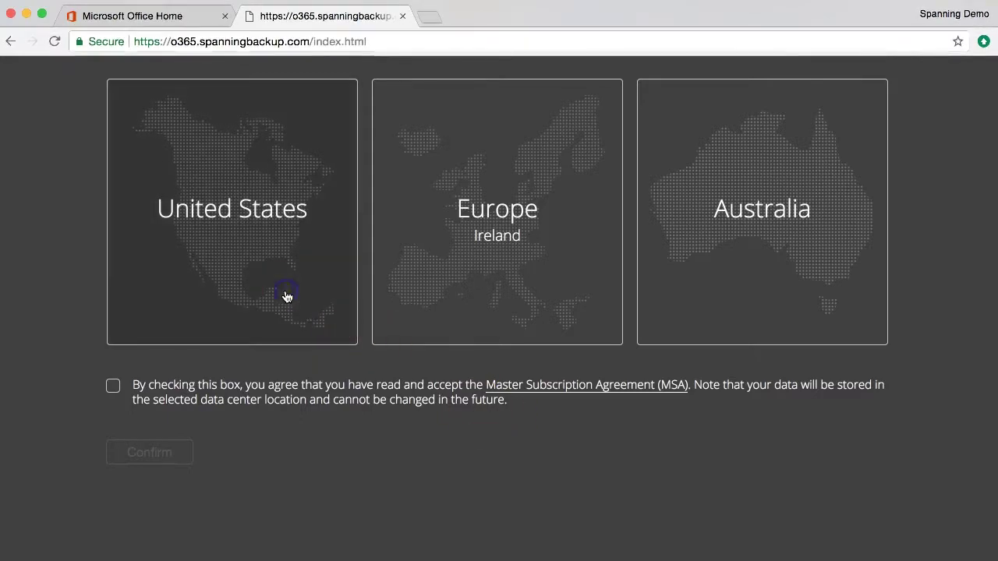
left_click(113, 386)
left_click(184, 461)
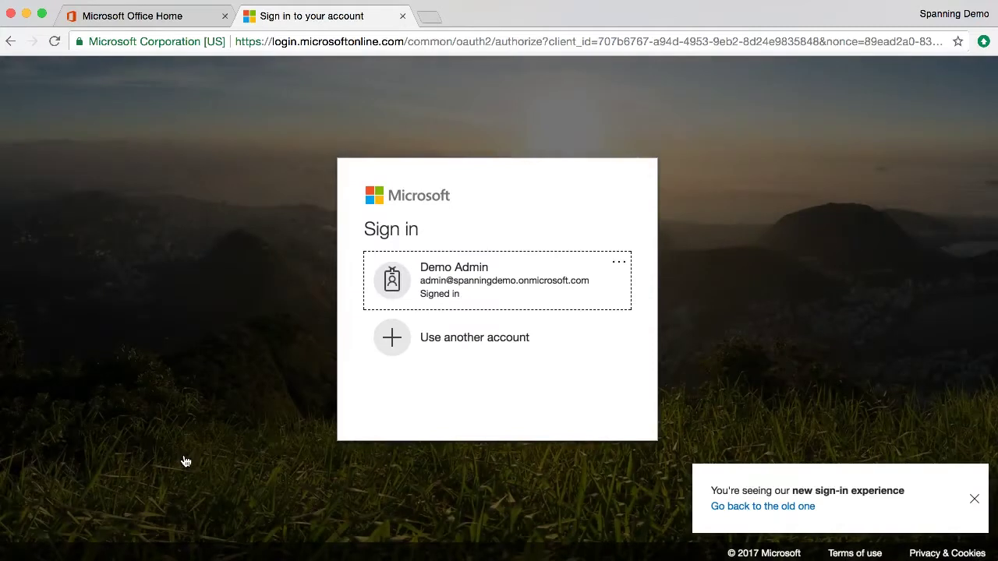
left_click(282, 433)
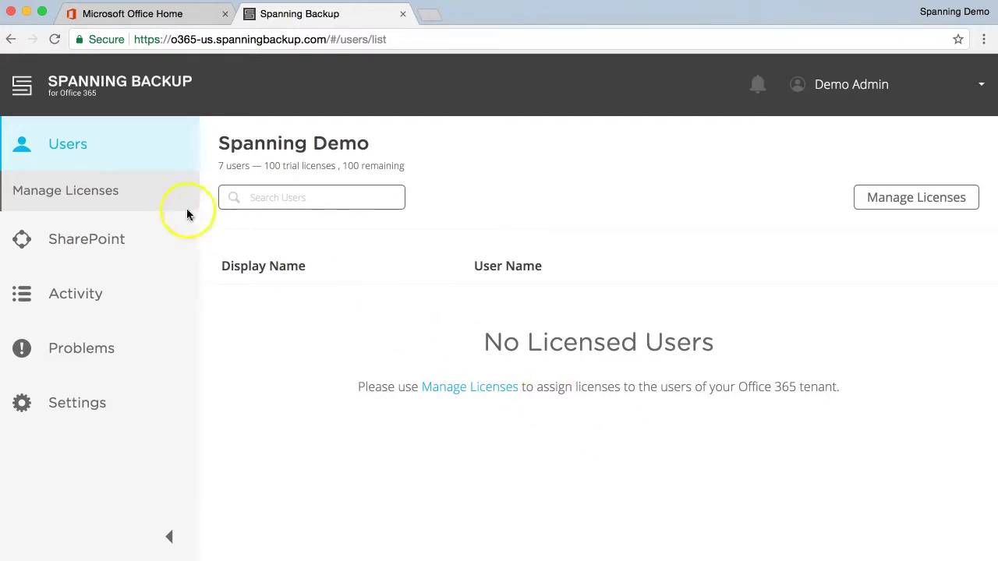
- Open Manage Licenses and scroll through the seven unlicensed tenant users
left_click(140, 202)
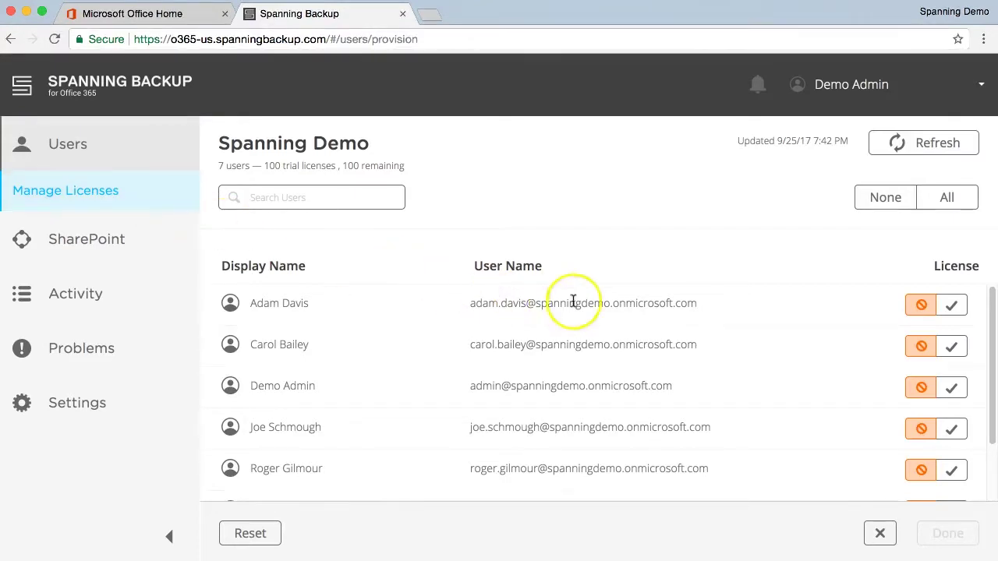
scroll(742, 375, "down", 2)
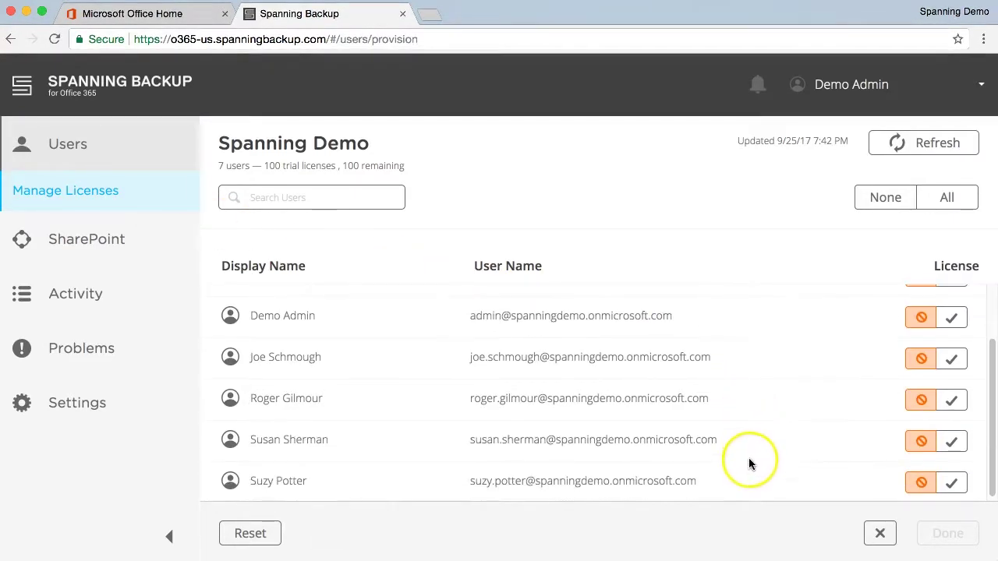
scroll(749, 459, "up", 2)
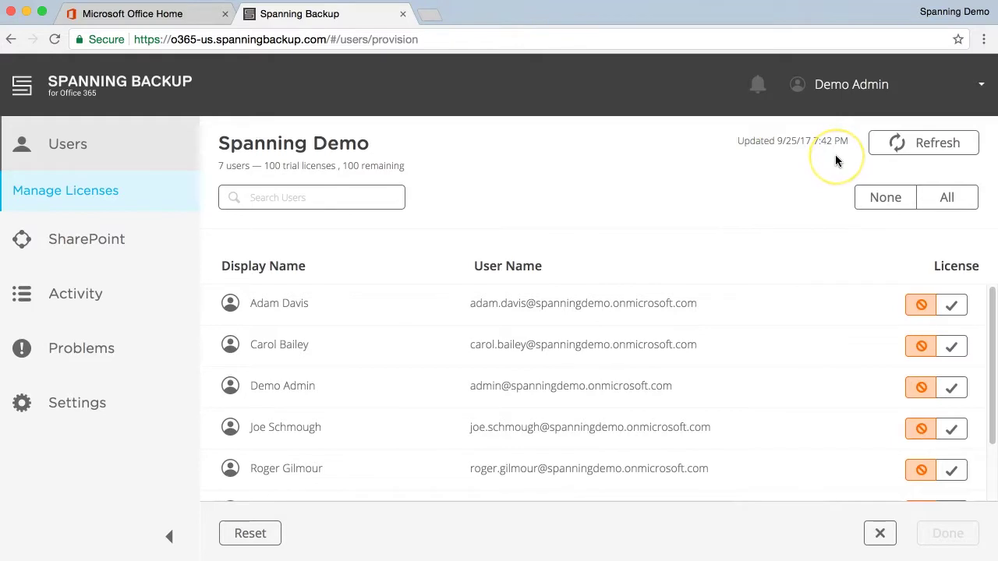
- Refresh the user list and license the admin account and the first two users
left_click(883, 153)
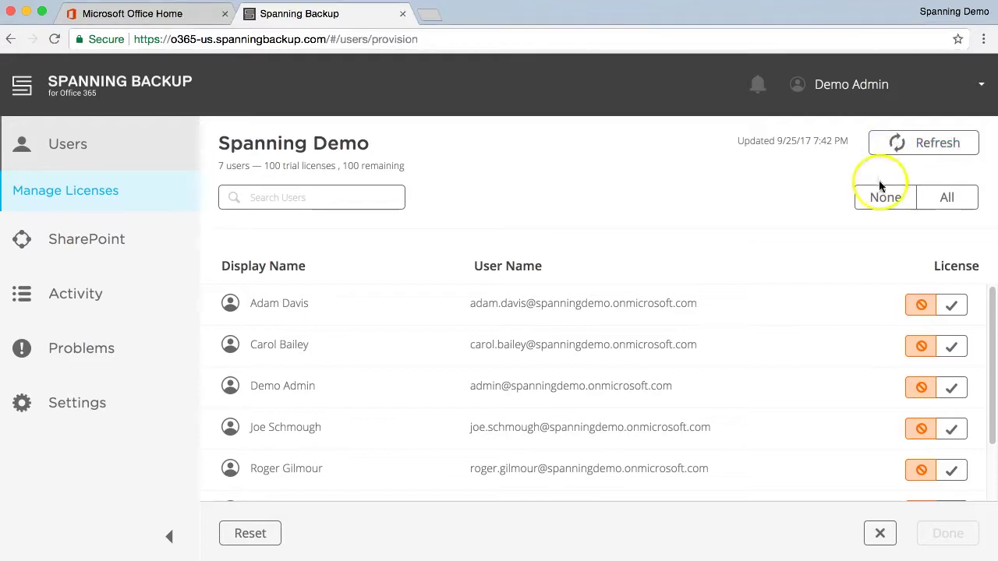
left_click(955, 393)
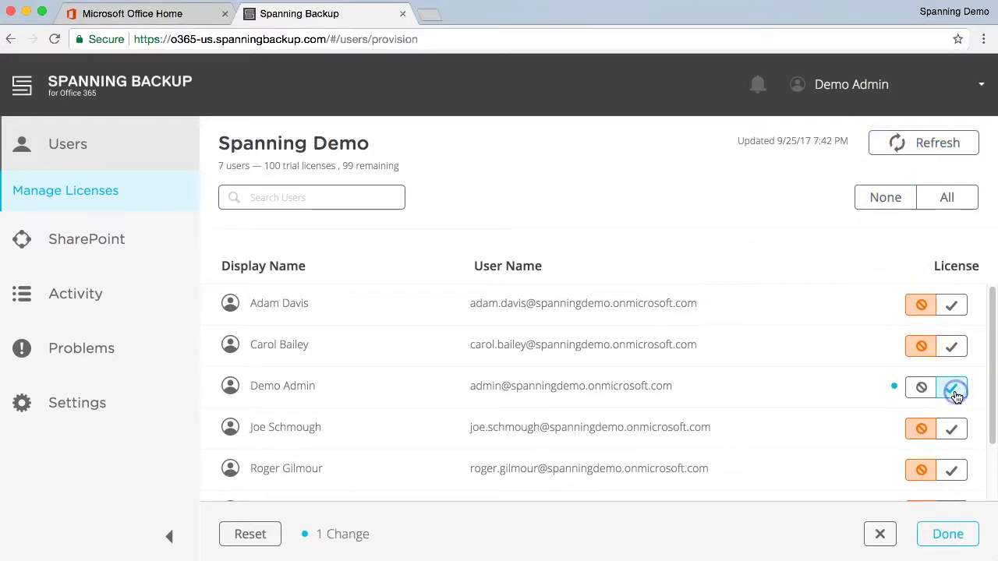
left_click(954, 348)
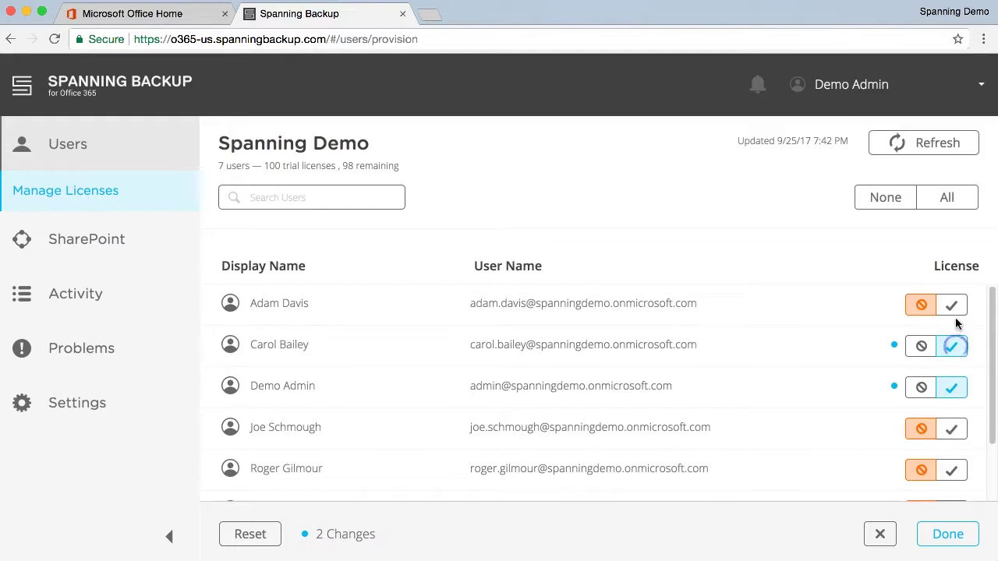
left_click(955, 307)
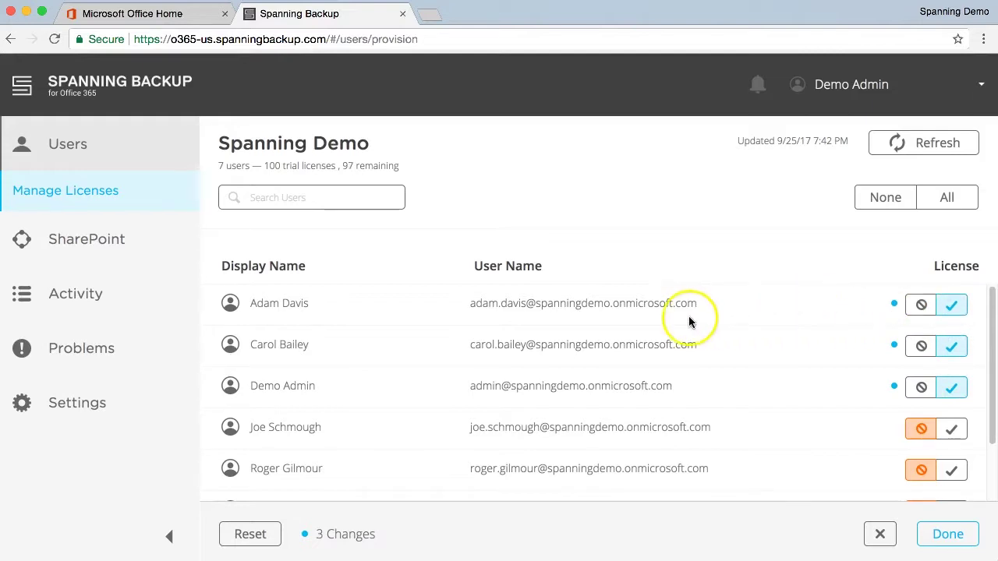
scroll(691, 320, "down", 2)
scroll(691, 336, "up", 2)
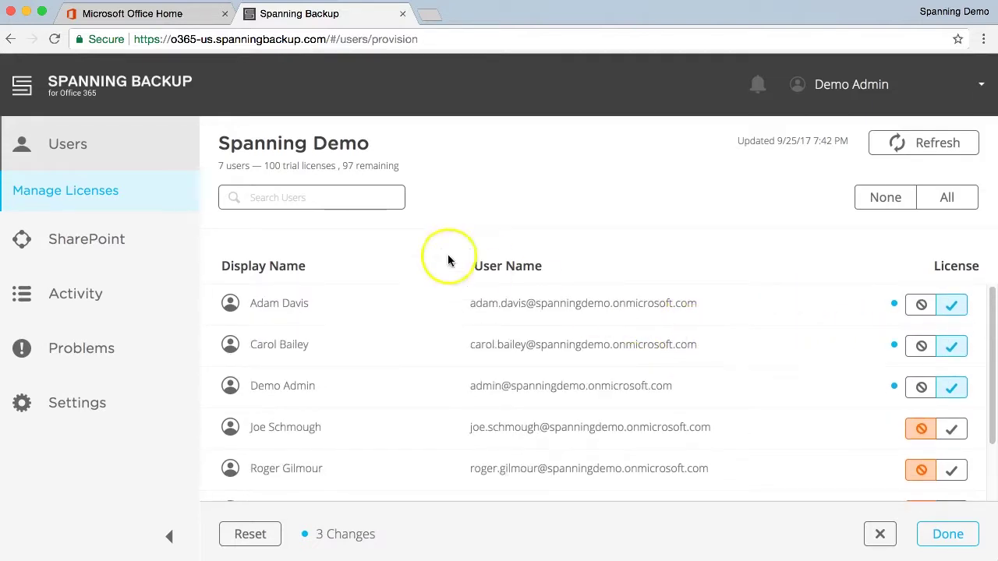
- License a user found by name search, then clear the search and license all users
left_click(335, 198)
type("joe")
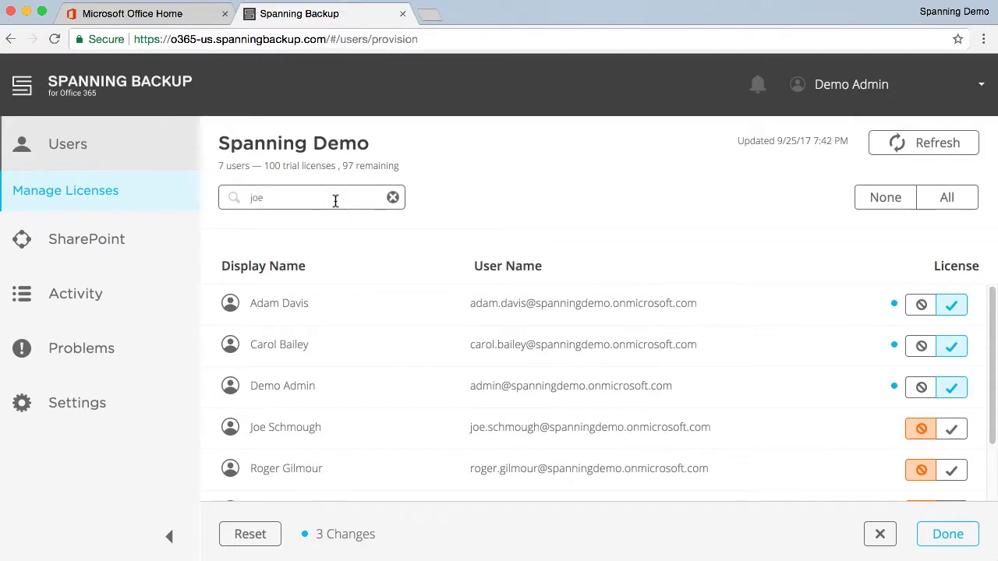
left_click(963, 305)
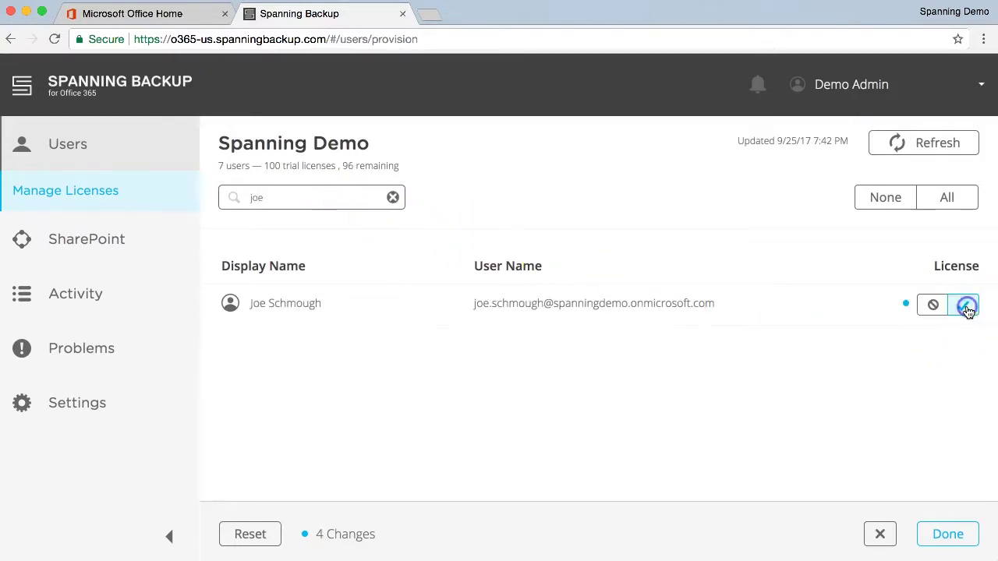
left_click(393, 198)
left_click(941, 207)
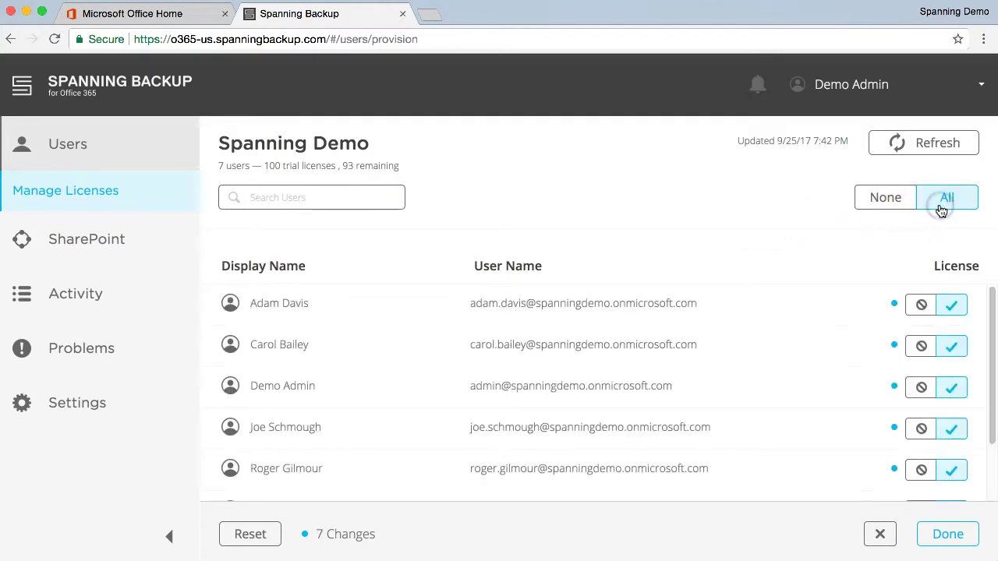
scroll(874, 347, "down", 2)
scroll(861, 353, "up", 2)
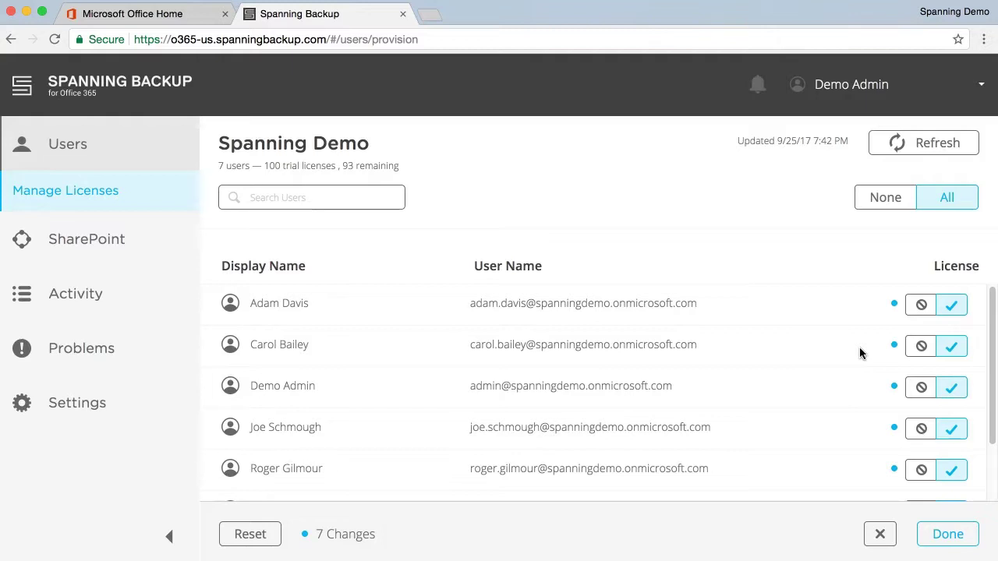
- Apply the licence changes with Done, leaving 93 of 100 trial licences available
left_click(938, 535)
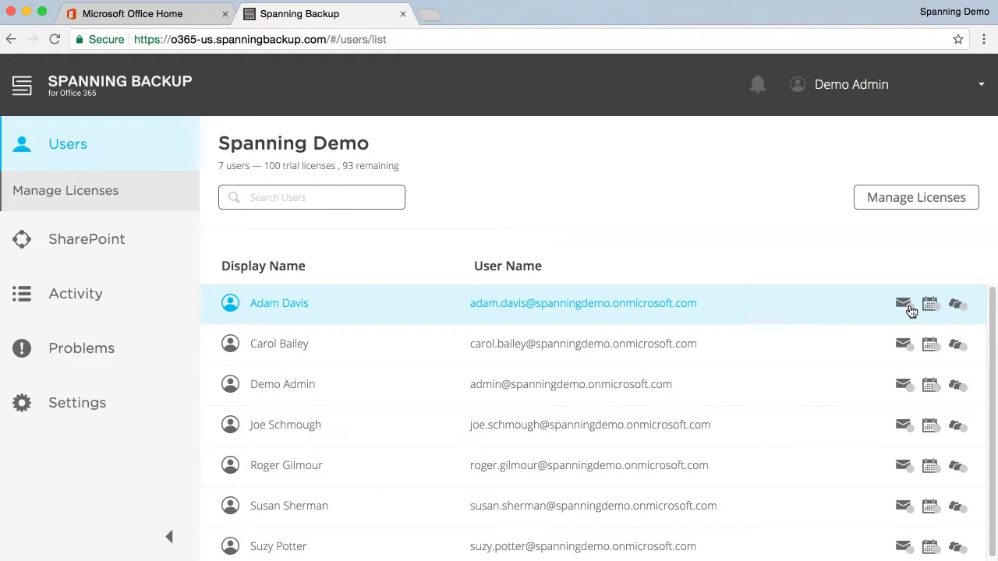
- Run Back Up Now for the fourth user and view the backup activity
left_click(840, 430)
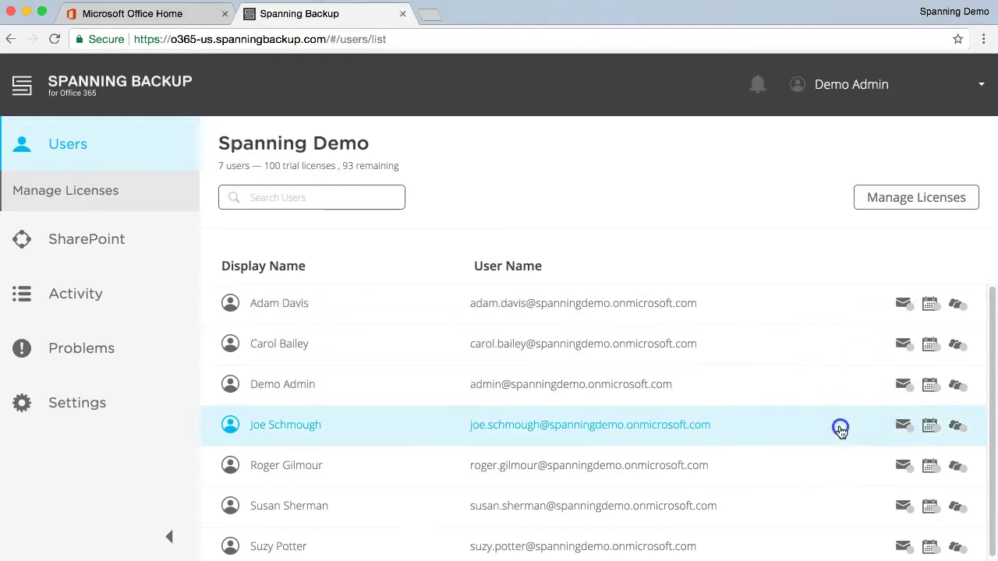
left_click(877, 481)
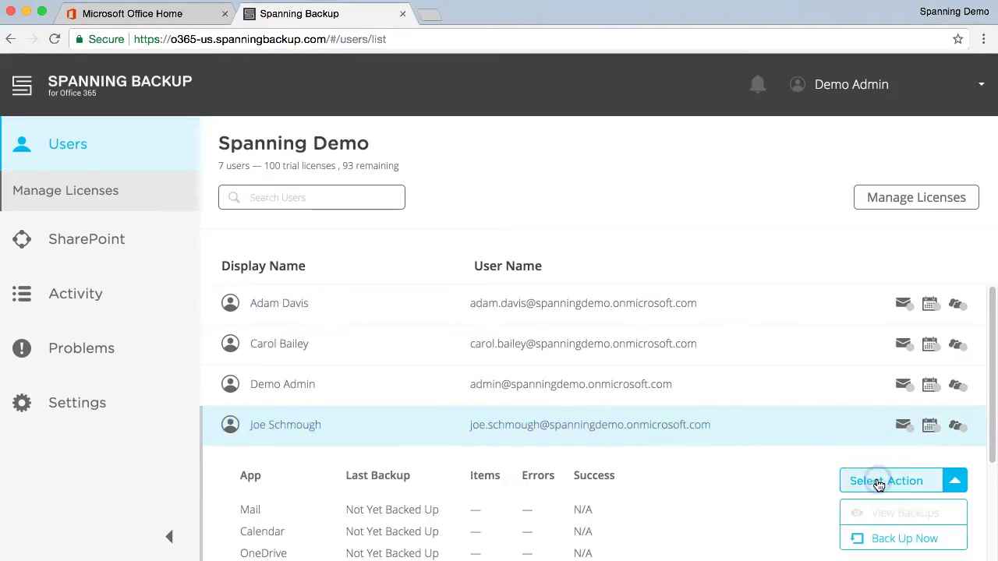
left_click(881, 539)
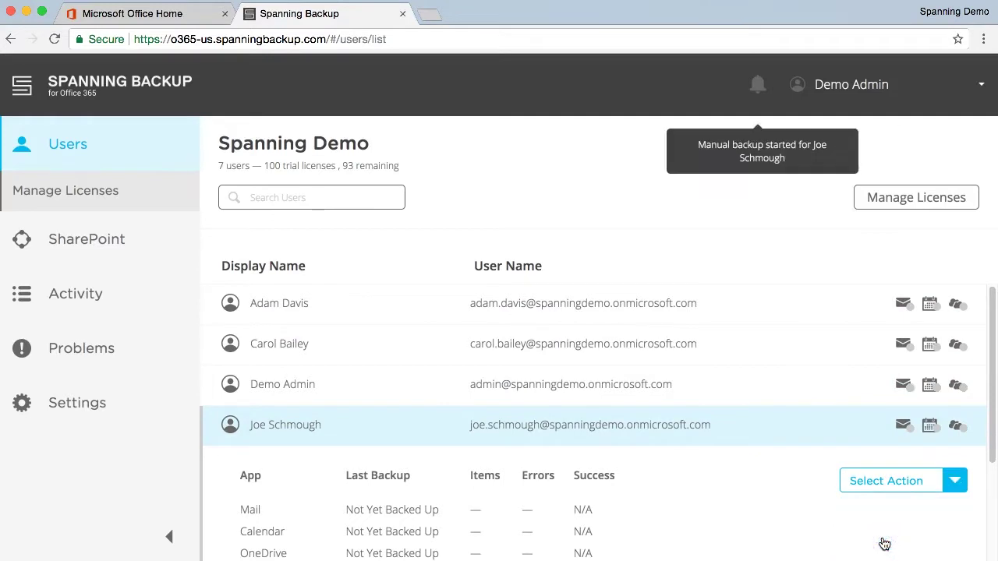
left_click(758, 88)
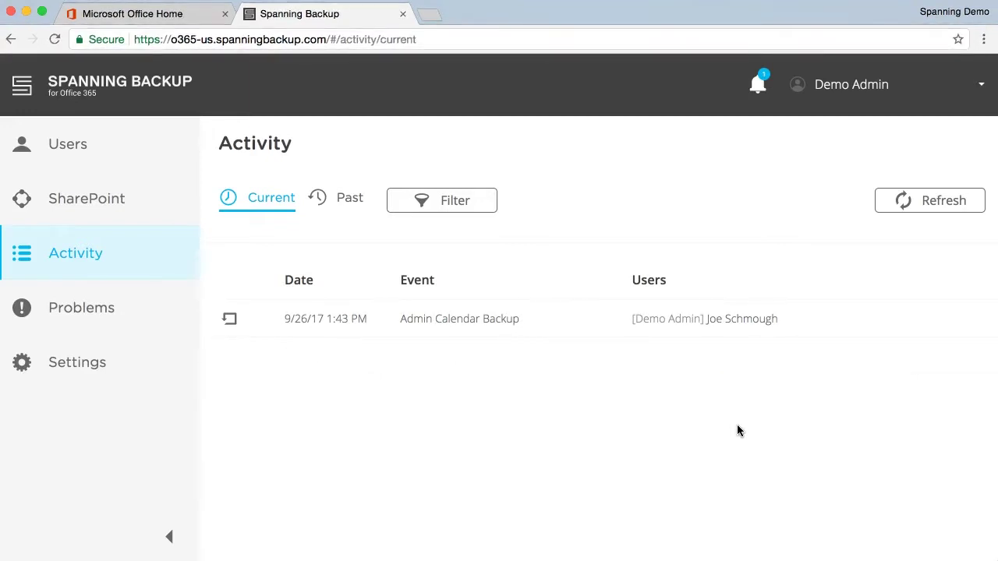
- Open the past Manual Mail Backup details, confirming 2 of 2 items backed up
left_click(344, 206)
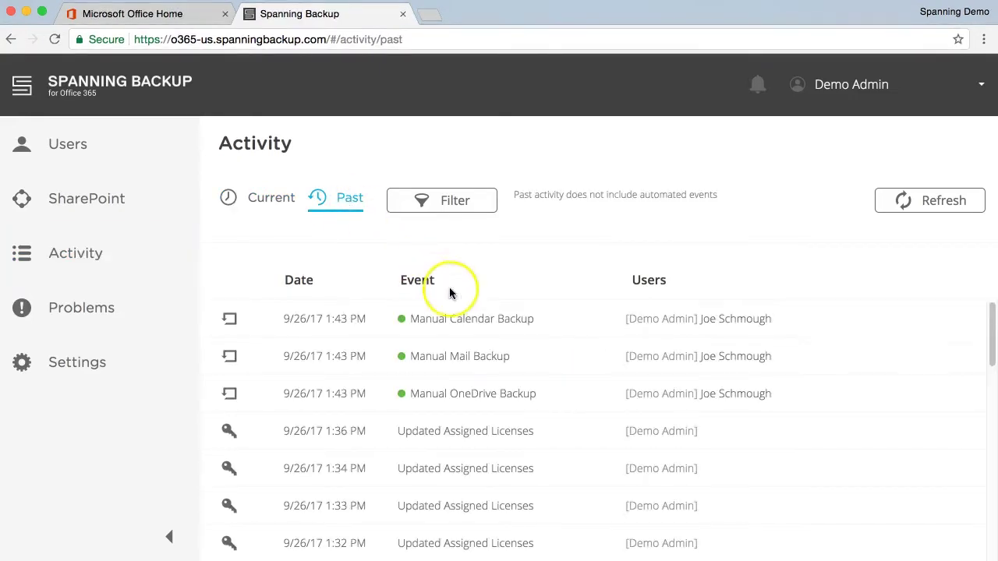
left_click(570, 355)
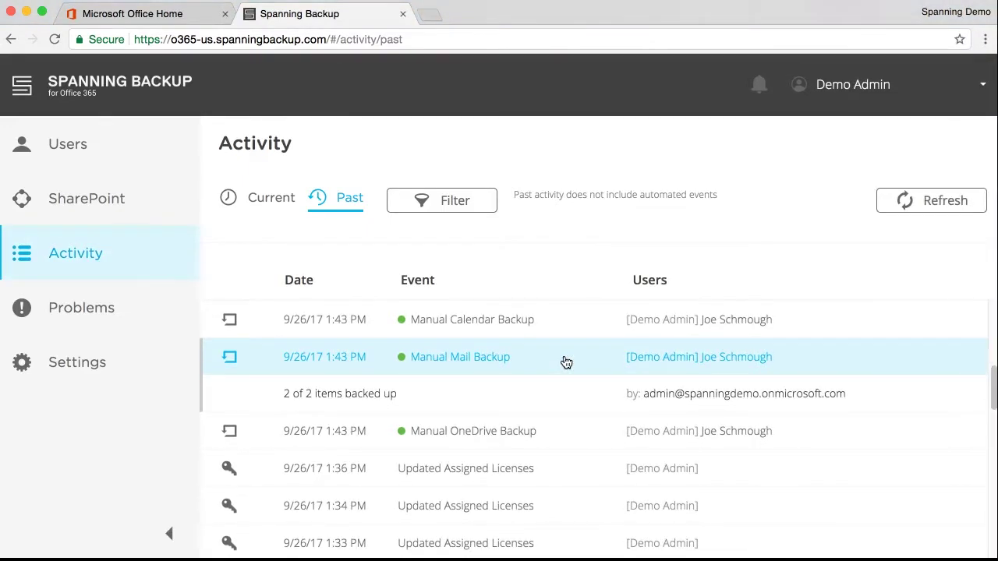
left_click(151, 213)
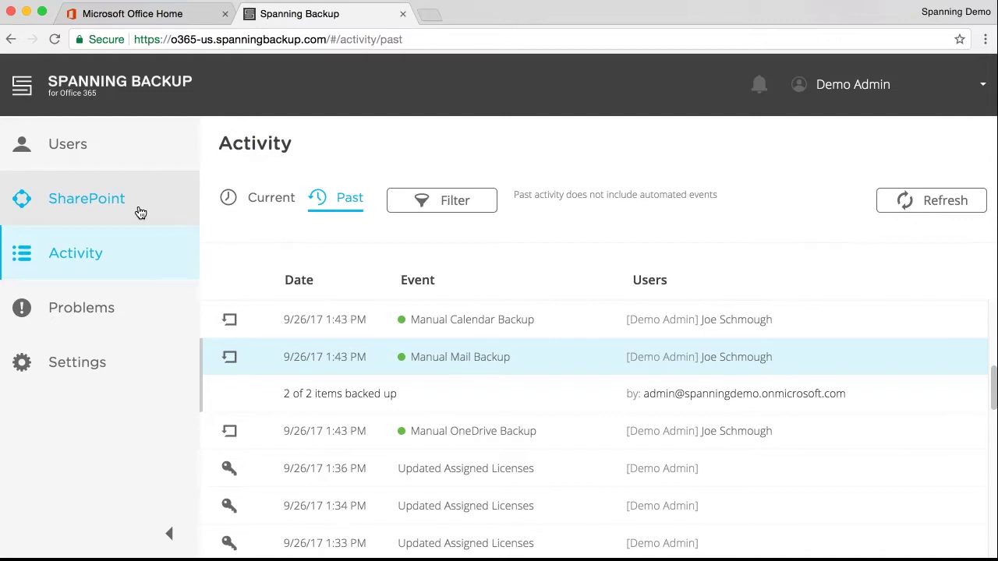
- In Settings, generate a token in the API Token section
left_click(136, 364)
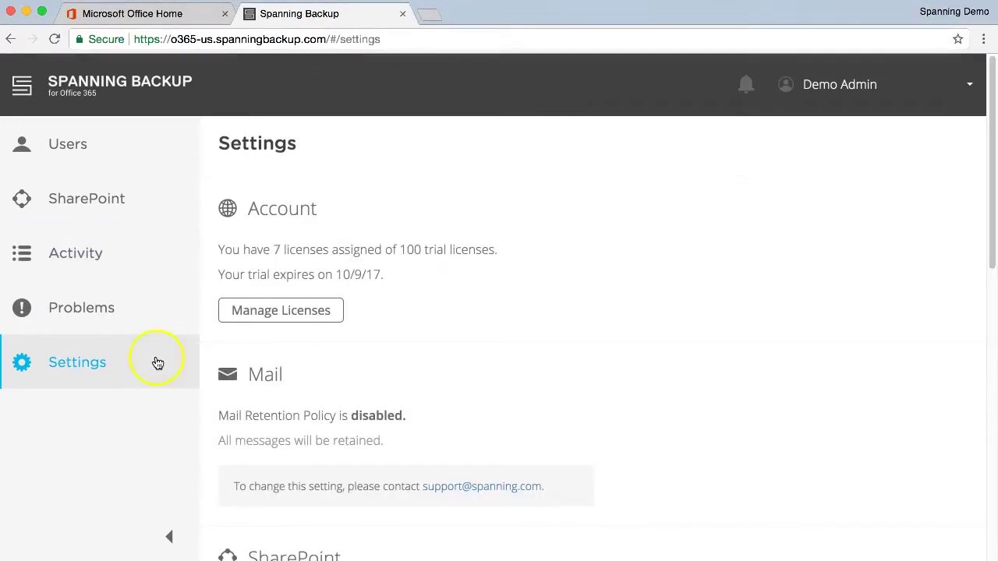
scroll(646, 375, "down", 5)
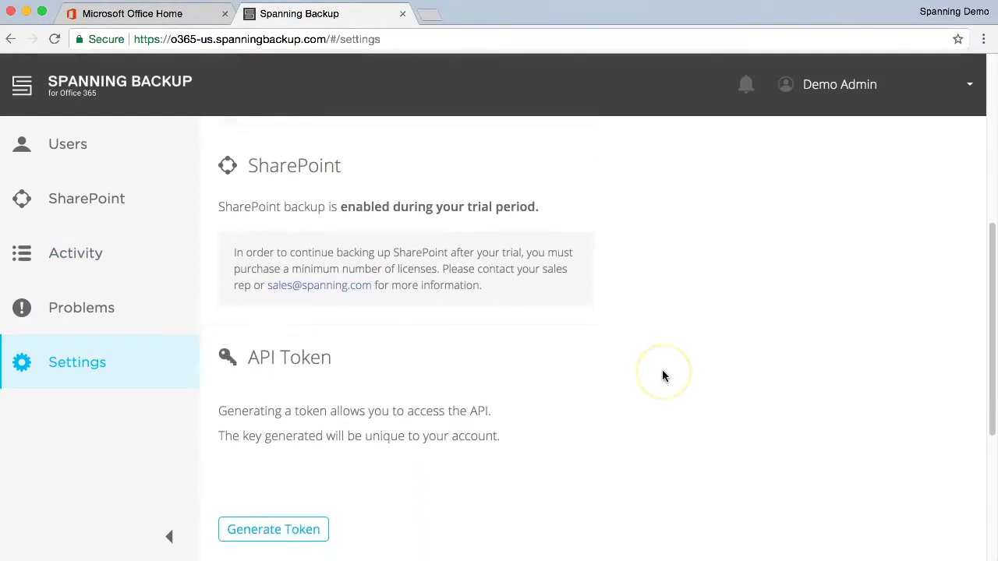
scroll(664, 377, "down", 2)
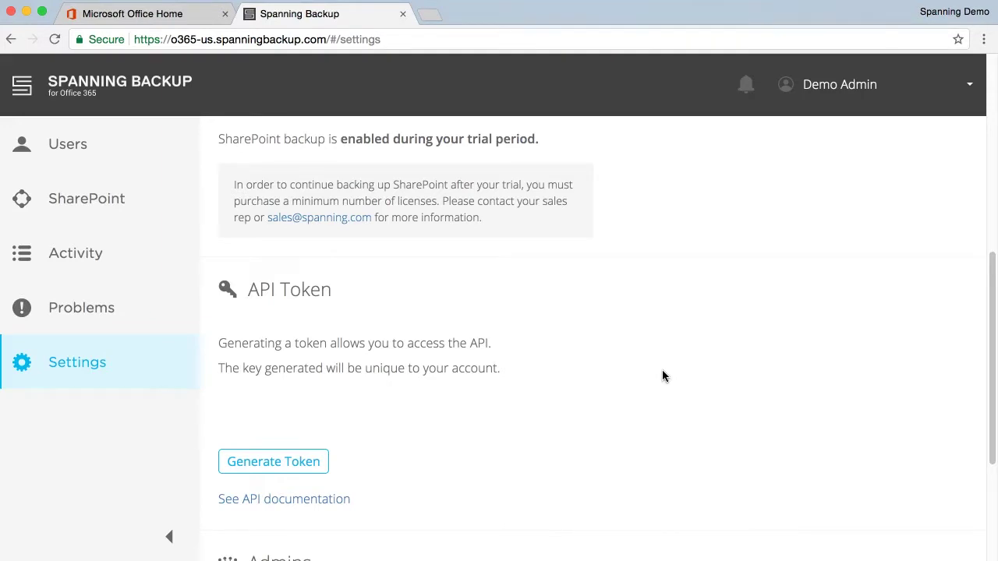
left_click(316, 465)
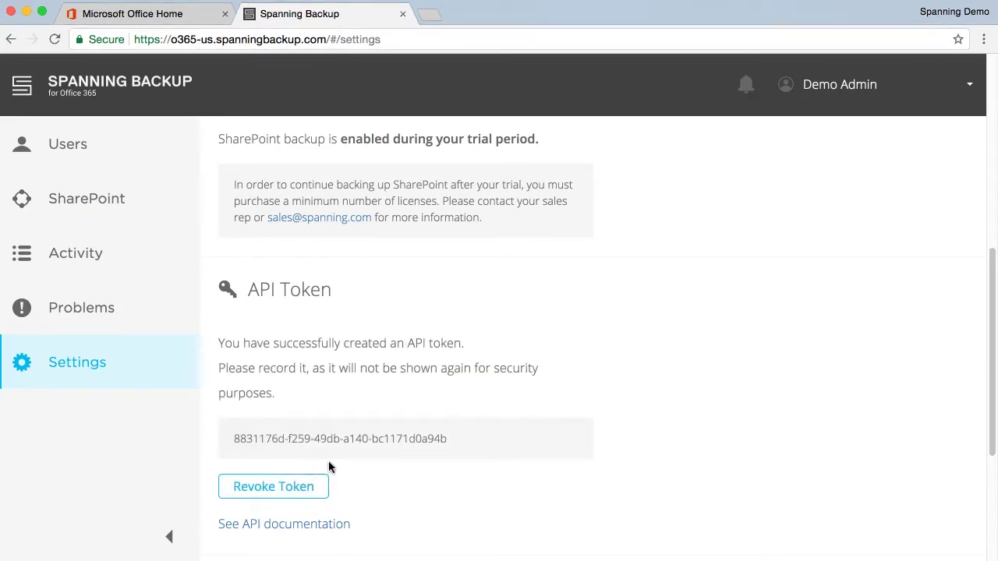
scroll(609, 429, "down", 5)
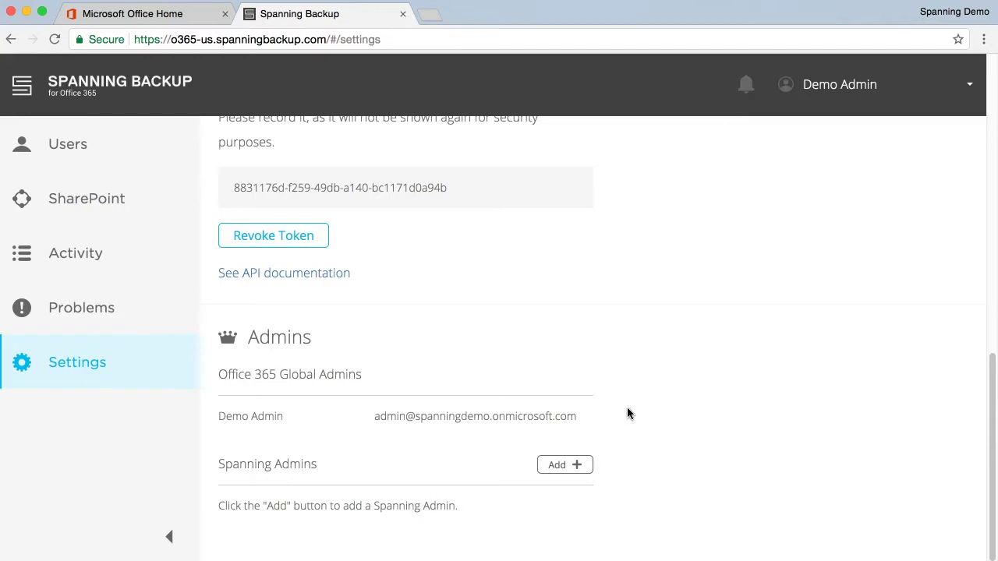
- Add the second listed directory user under Spanning Admins and confirm
left_click(561, 464)
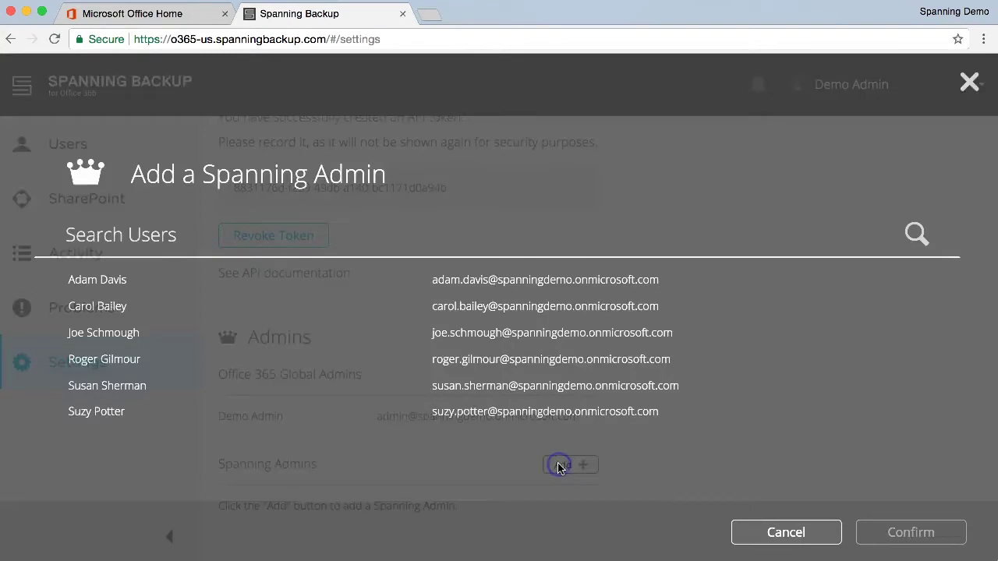
left_click(641, 310)
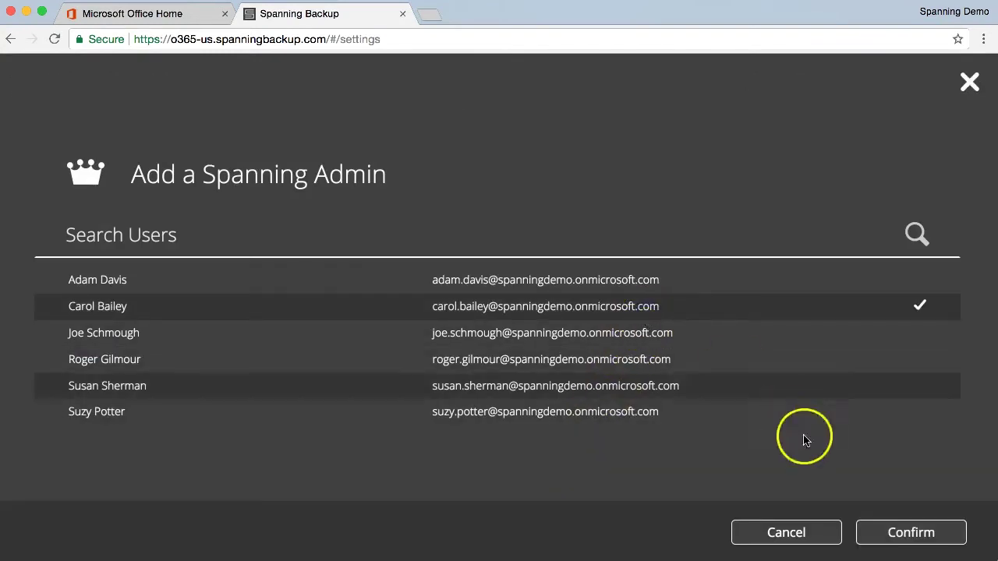
left_click(889, 538)
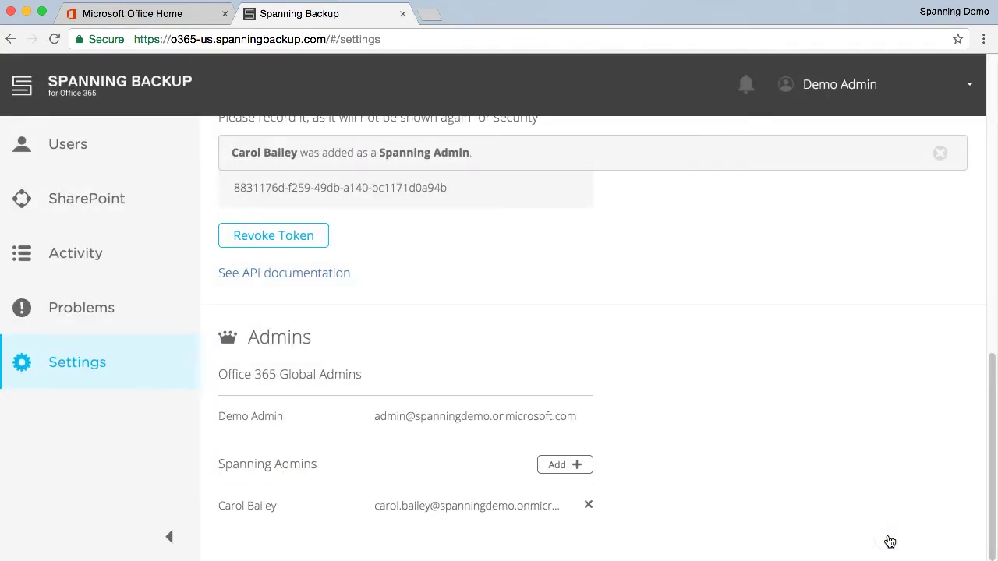